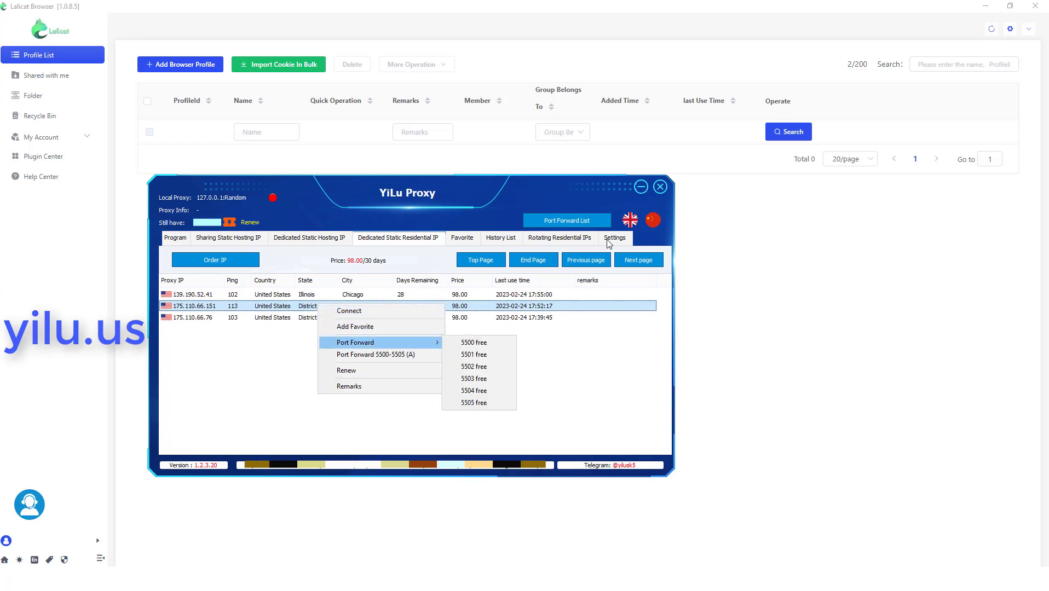
Forward the US proxy 175.110.66.151 to the free local port 5501
key(Right)
key(Down)
key(Return)
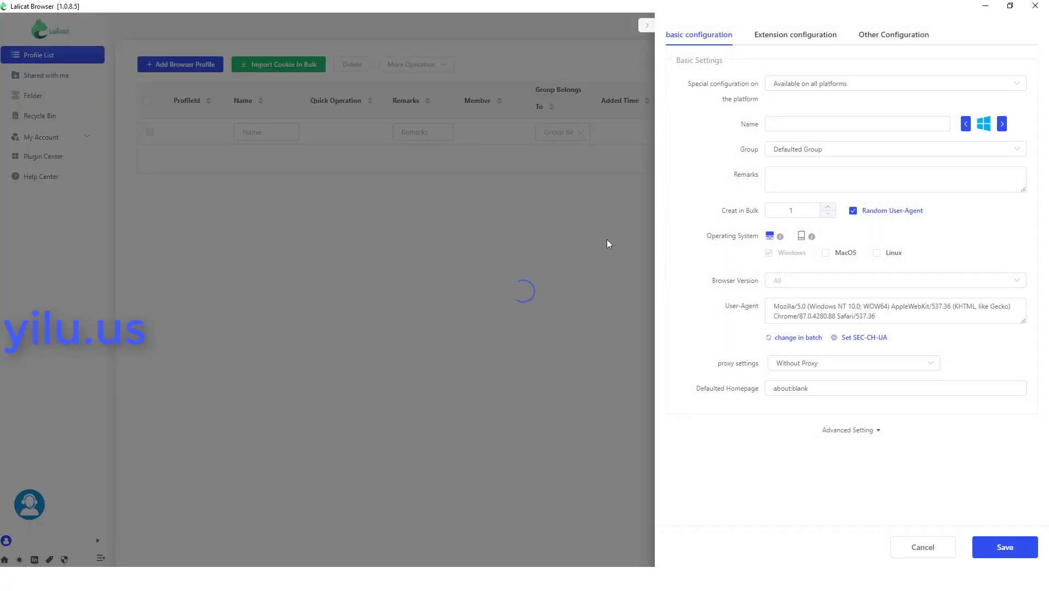
Name the new profile tinder, create 2 in bulk, and pick browser version 109
text(inder)
key(Tab)
text(2)
key(Tab)
key(Down)
key(Return)
key(Tab)
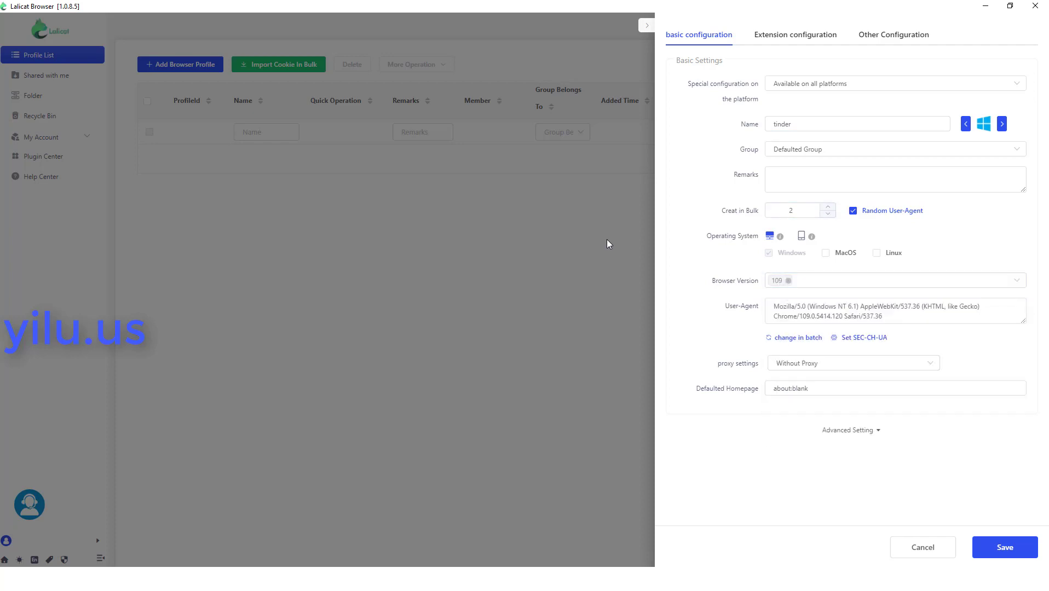
Set the profile's proxy type to SOCKS5
key(Down)
key(Down)
key(Down)
key(Return)
key(Down)
key(Down)
key(Down)
key(Down)
key(Return)
key(Down)
key(Up)
key(Up)
key(Up)
key(Return)
key(Down)
key(Down)
key(Down)
key(Down)
key(Return)
Enter proxy 127.0.0.1 port 5500 and homepage tinder.com, then test and save both profiles
key(Tab)
text(127.0.0.)
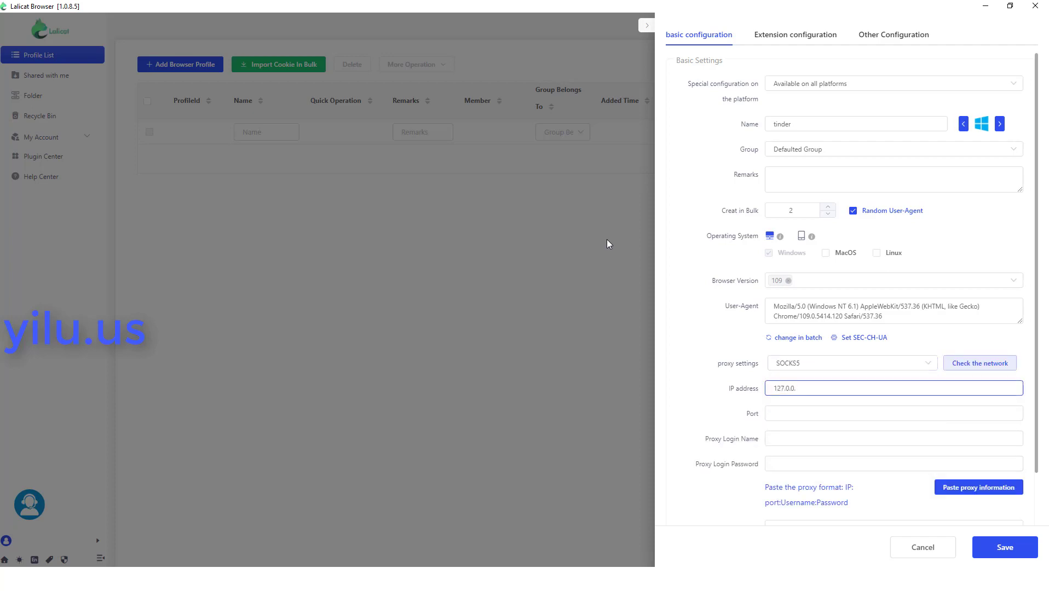
text(1)
key(Tab)
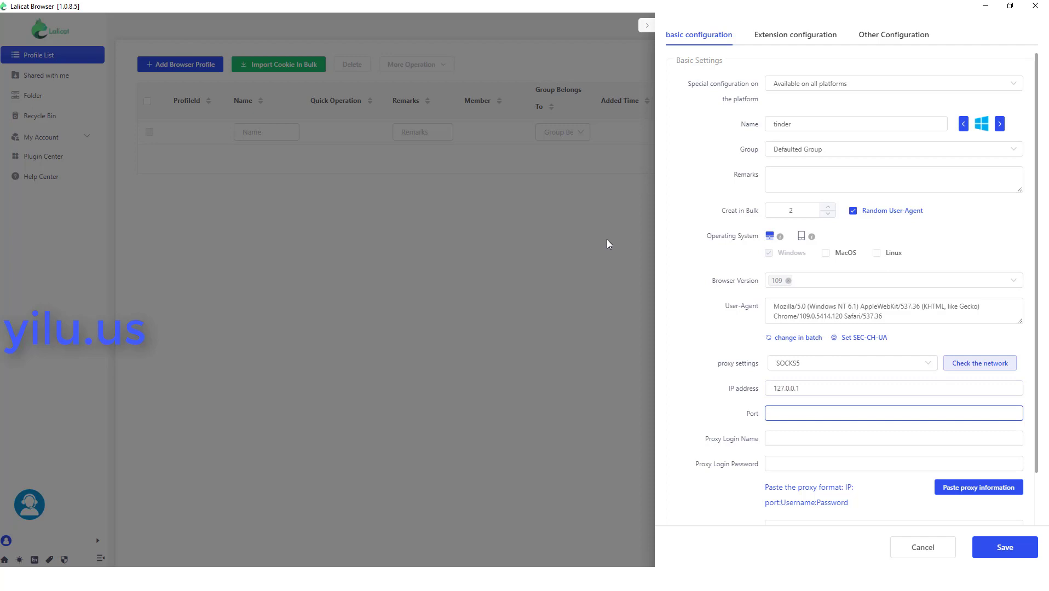
text(5500)
key(Tab)
key(Tab)
key(Tab)
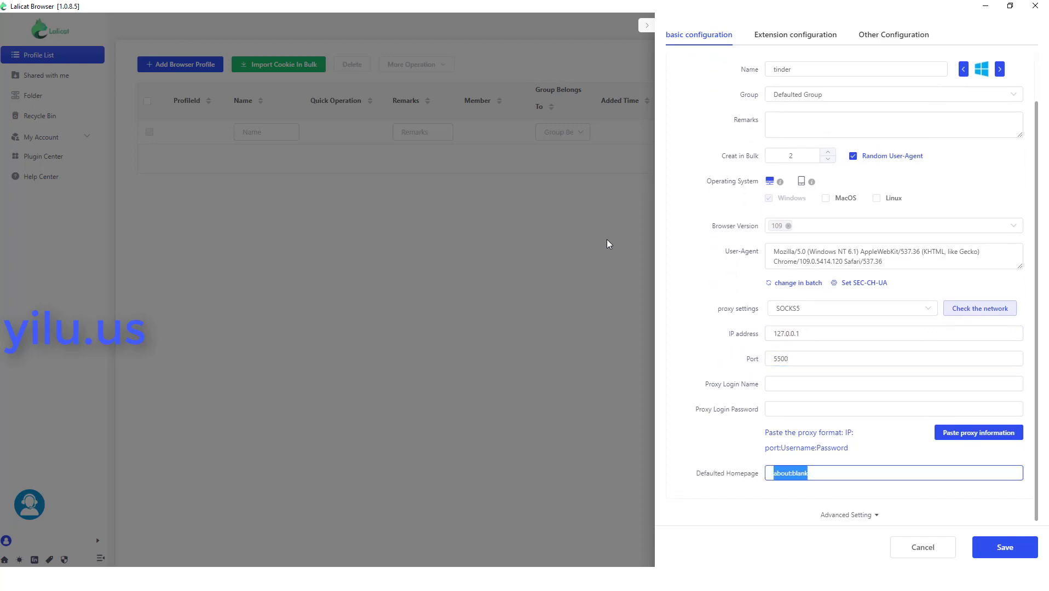
key(BackSpace)
text(tinder.com)
key(Return)
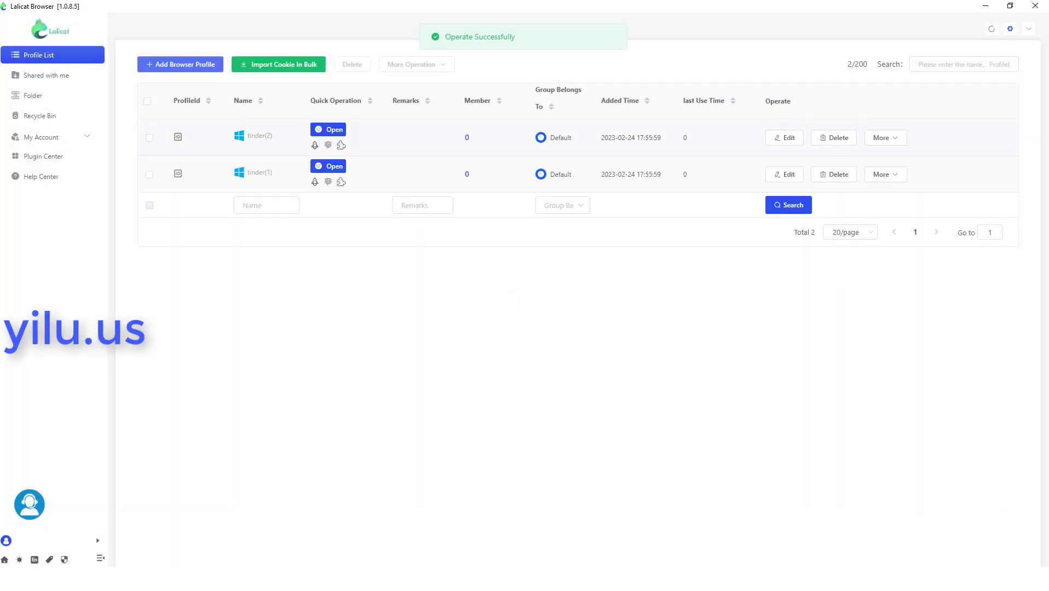
Change tinder(2)'s proxy port to 5501, verify it resolves to 175.110.66.151, and save
click(784, 138)
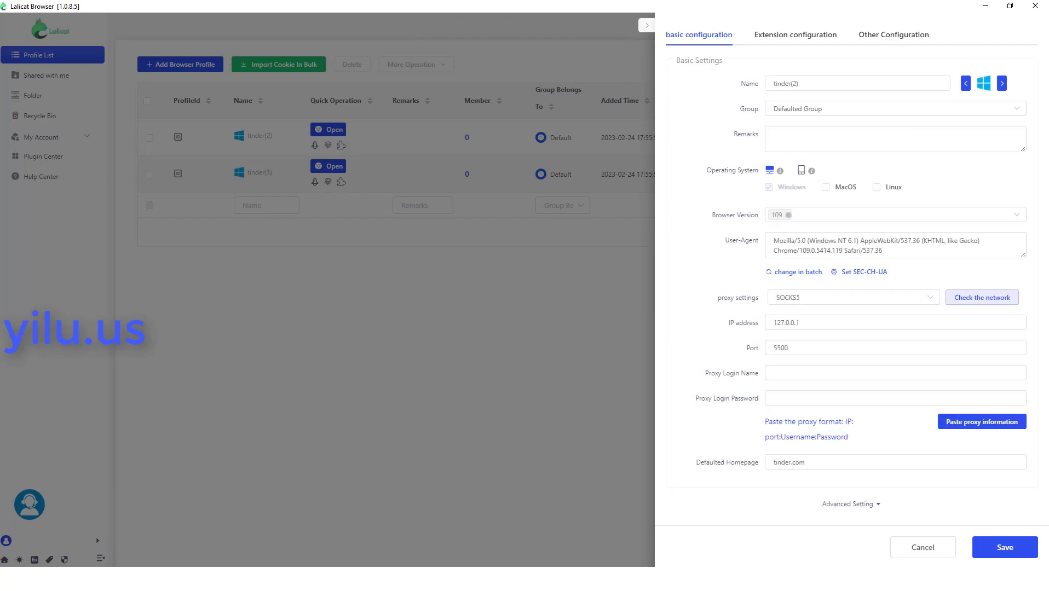
click(788, 348)
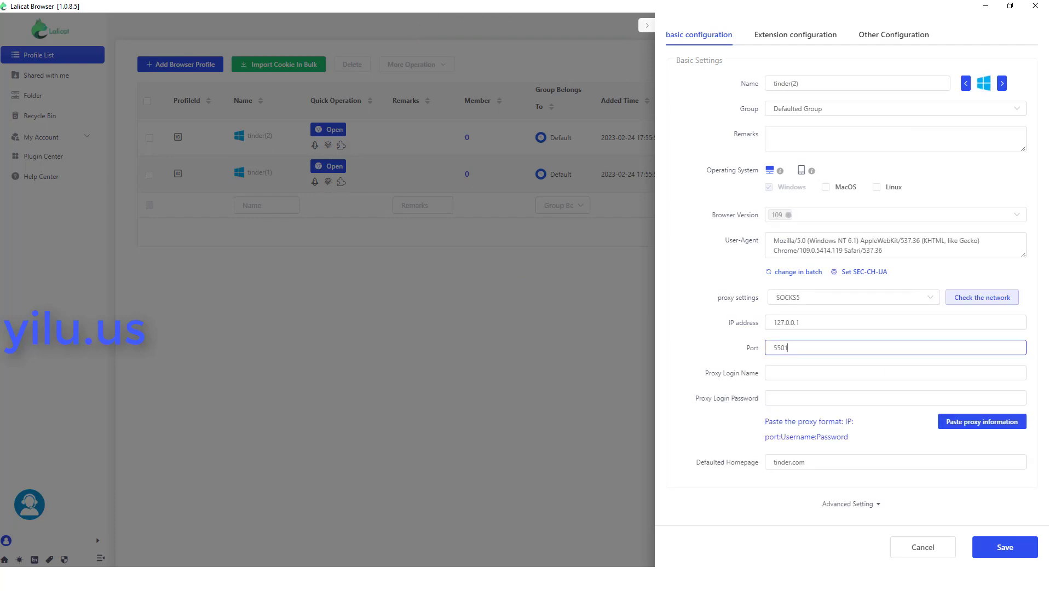
click(982, 298)
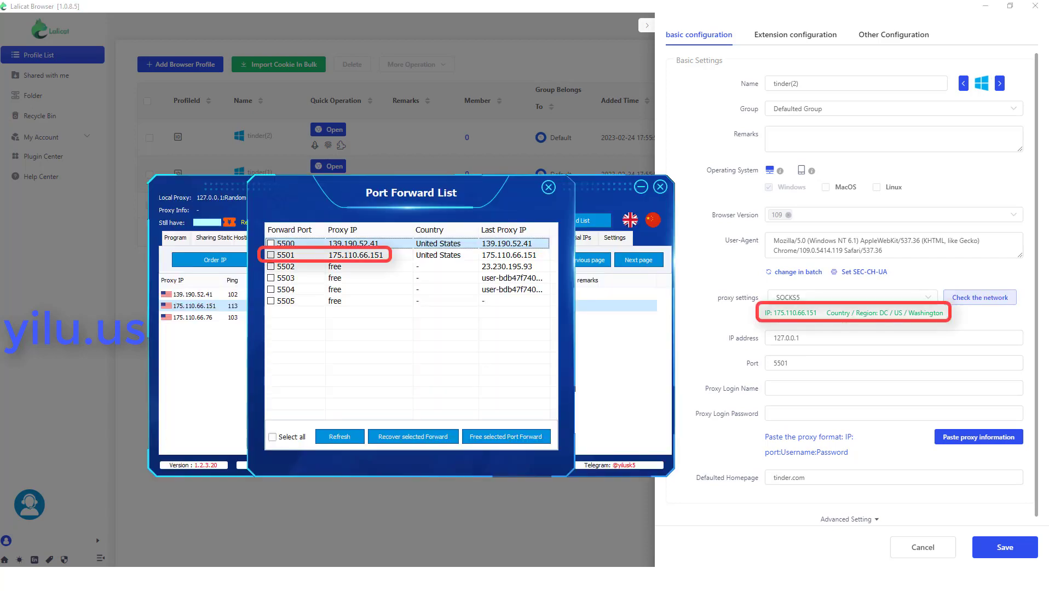
click(329, 255)
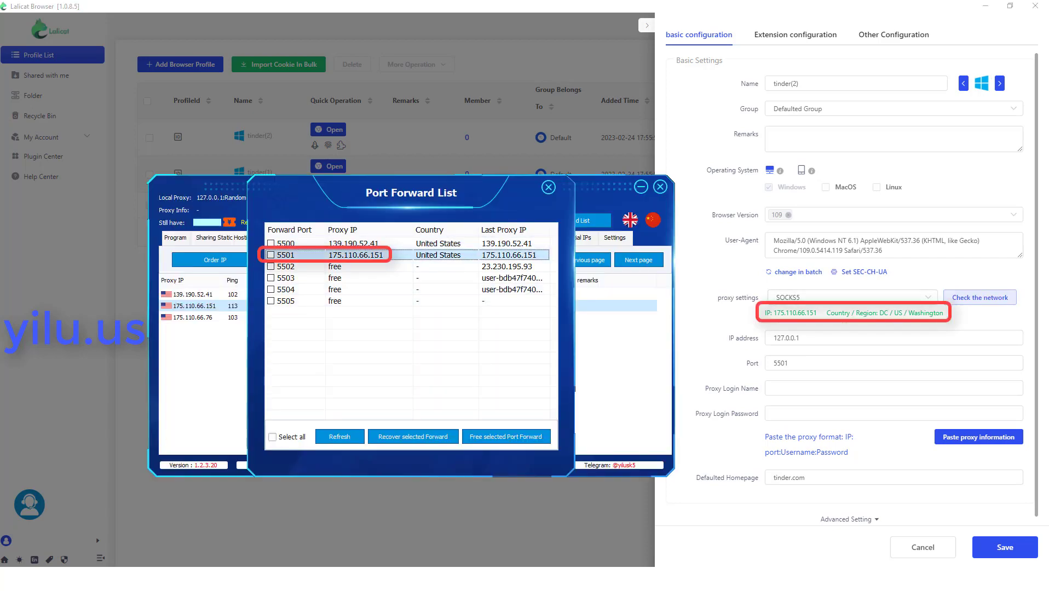
click(1005, 547)
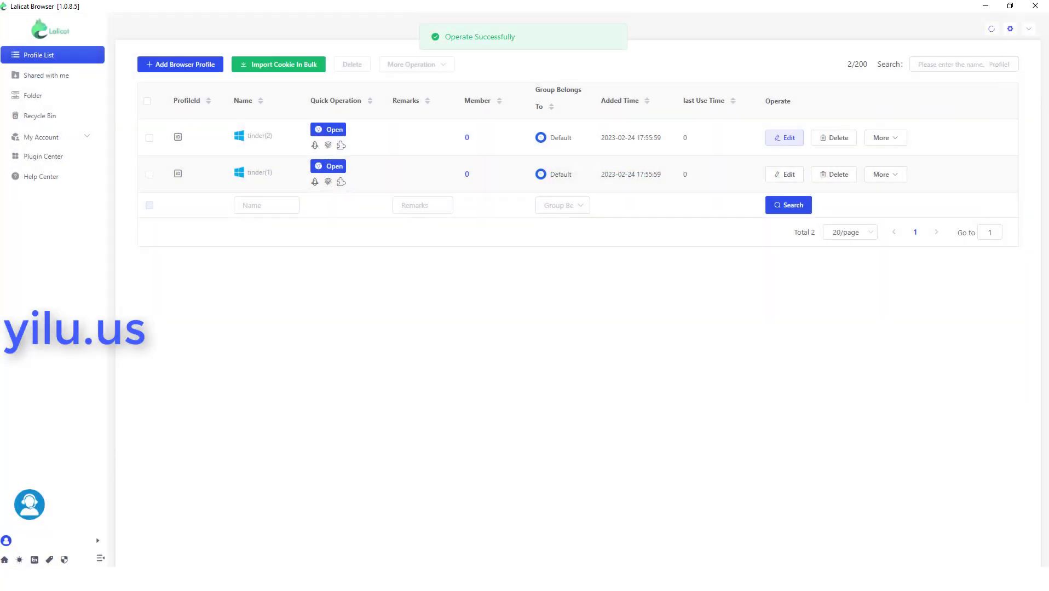
Select both tinder profiles and run them together from More Operation
click(147, 101)
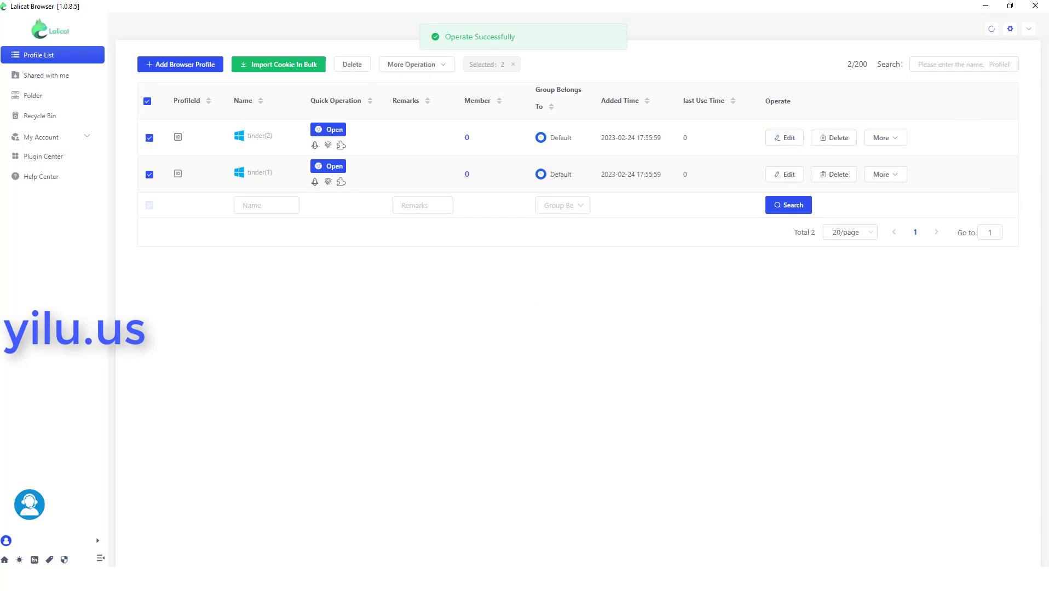
click(412, 64)
click(371, 95)
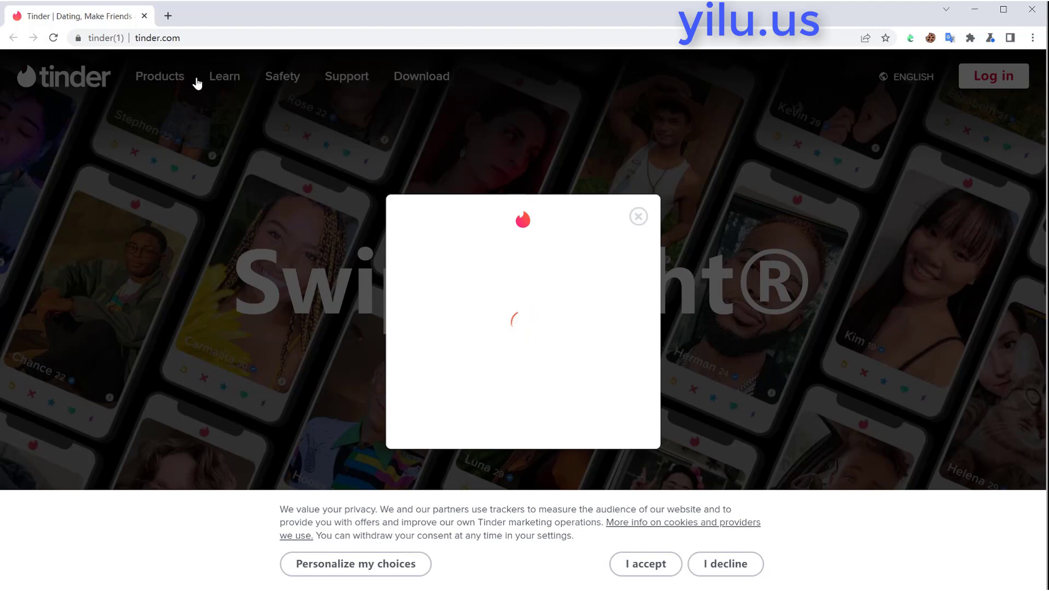
Paste the mobile number and enter the SMS verification code
key(ctrl+v)
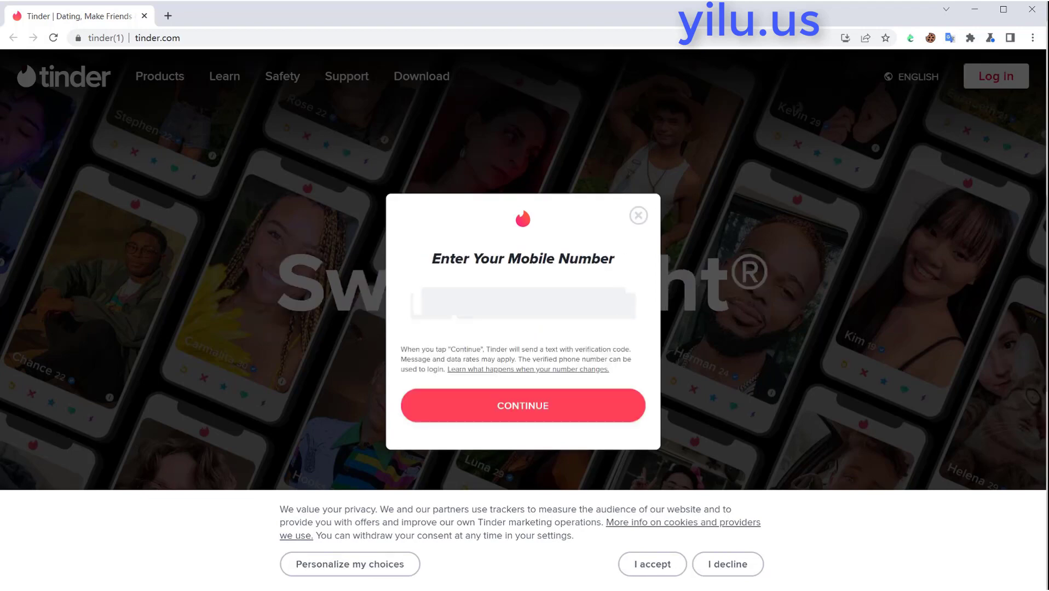
key(Return)
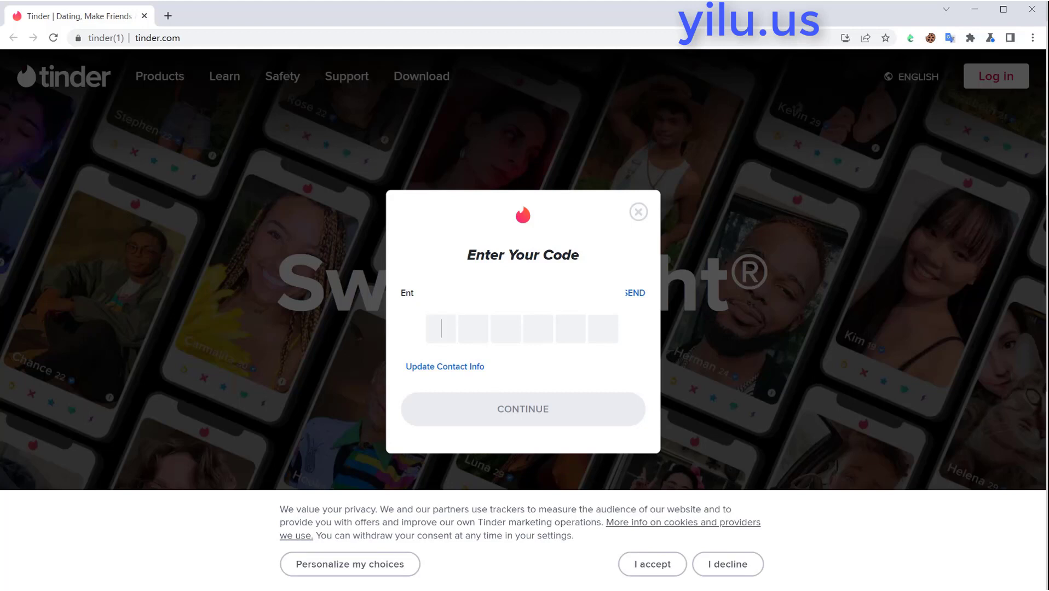
key(Return)
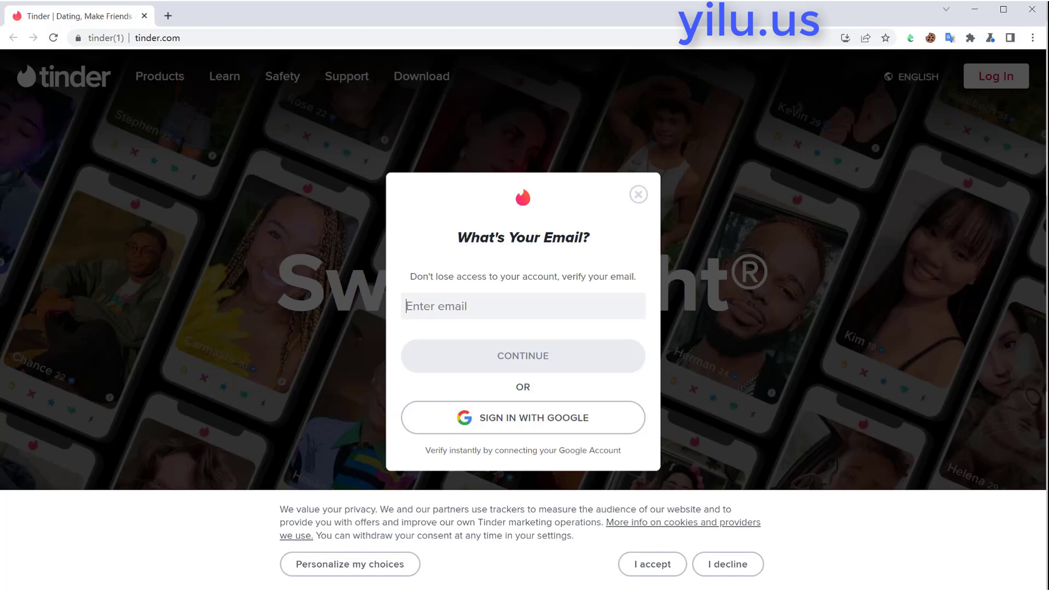
Enter the account's Gmail e-mail address and submit it
key(ctrl+v)
text(@gmail.com)
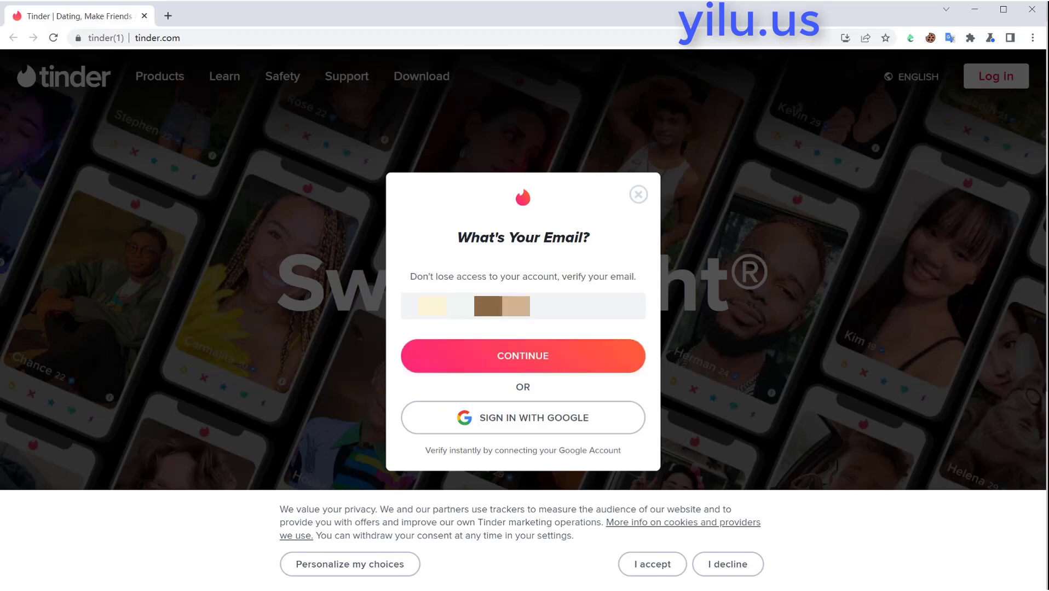
key(Return)
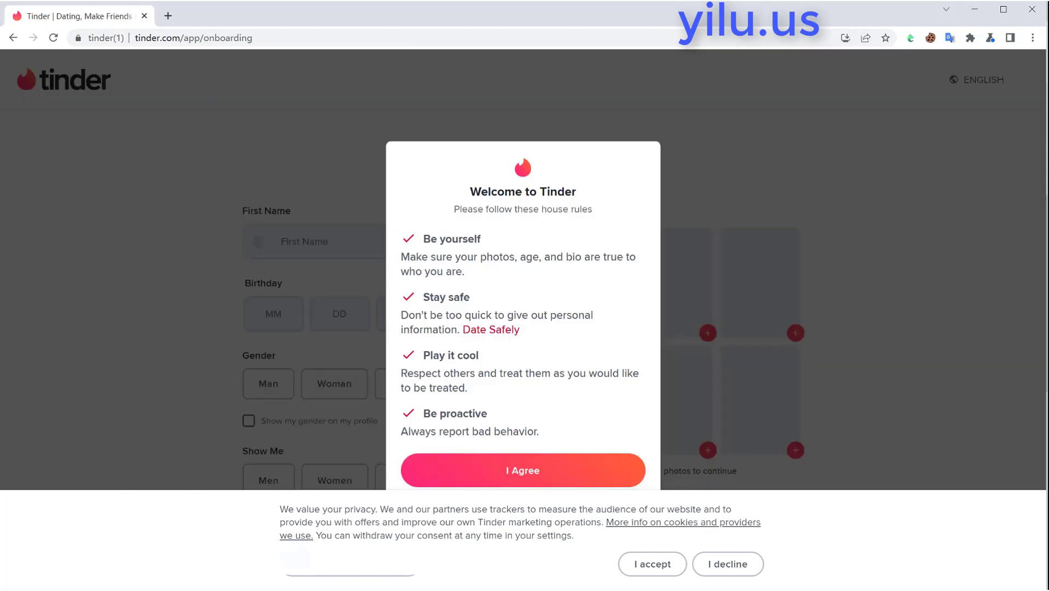
click(660, 566)
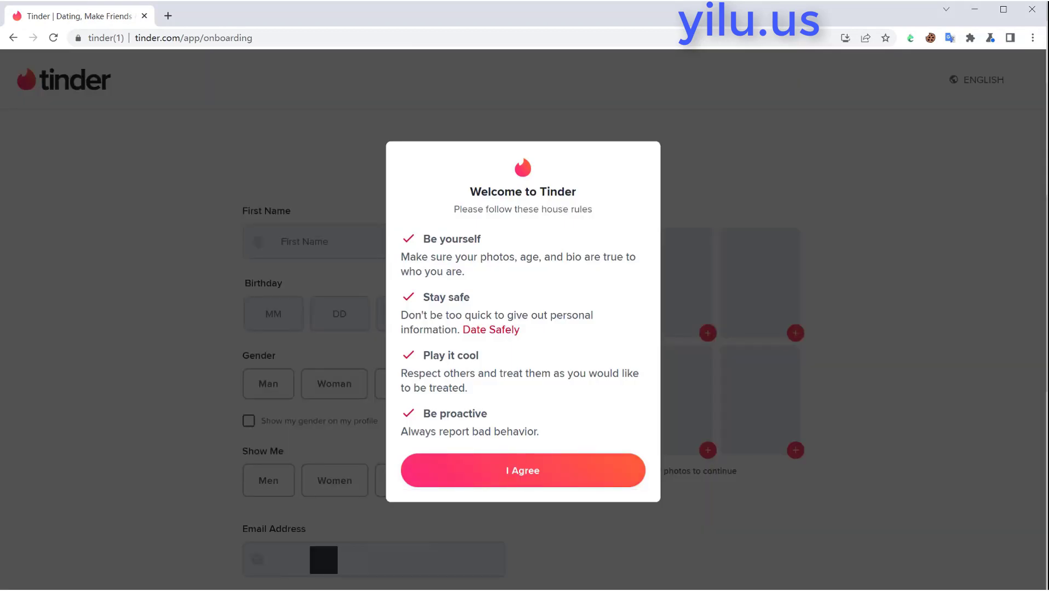
click(522, 471)
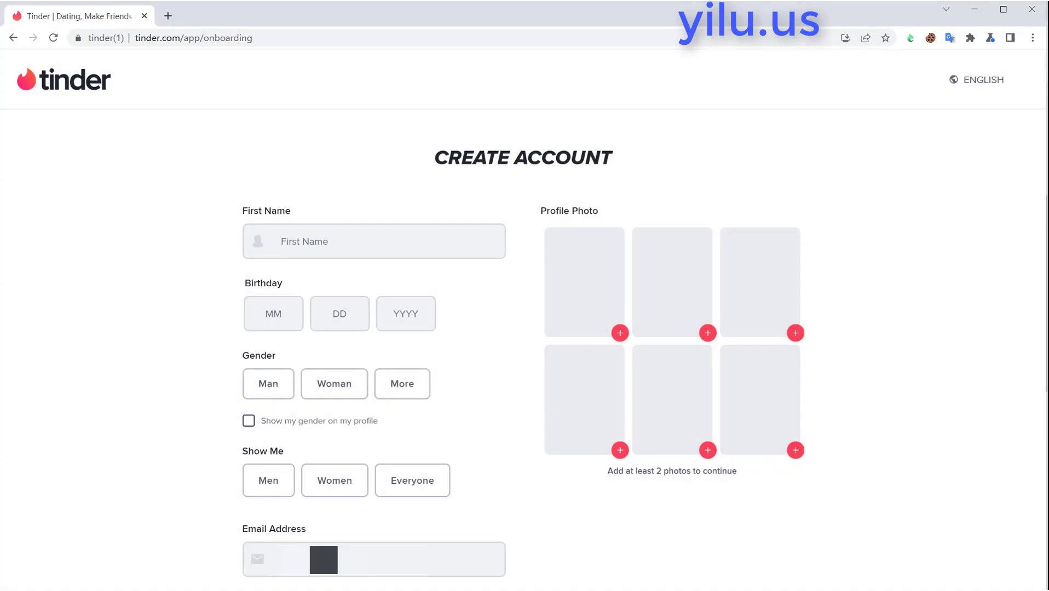
click(282, 242)
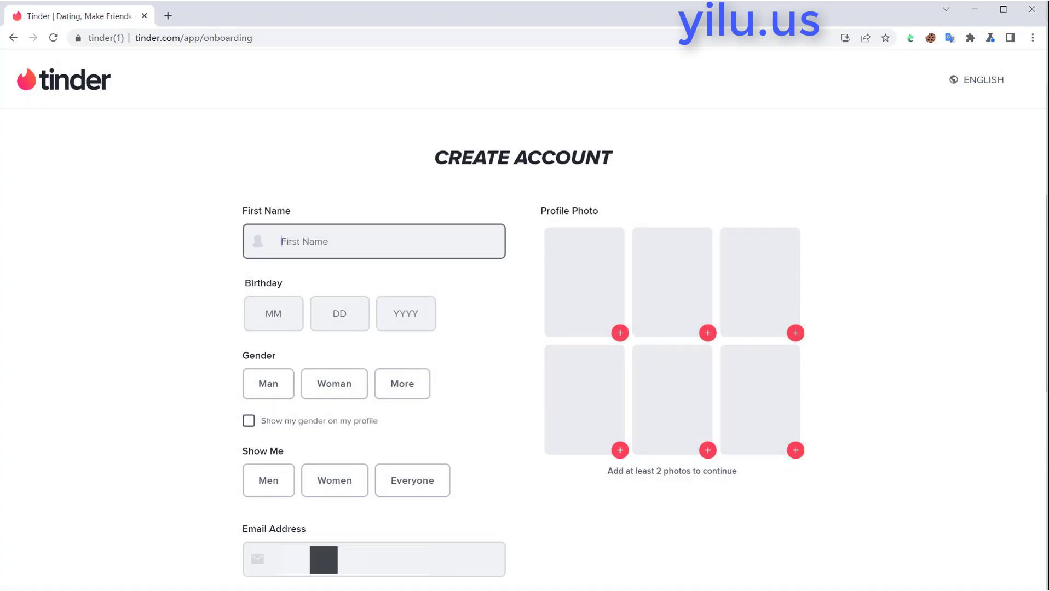
text(Sweet)
click(273, 313)
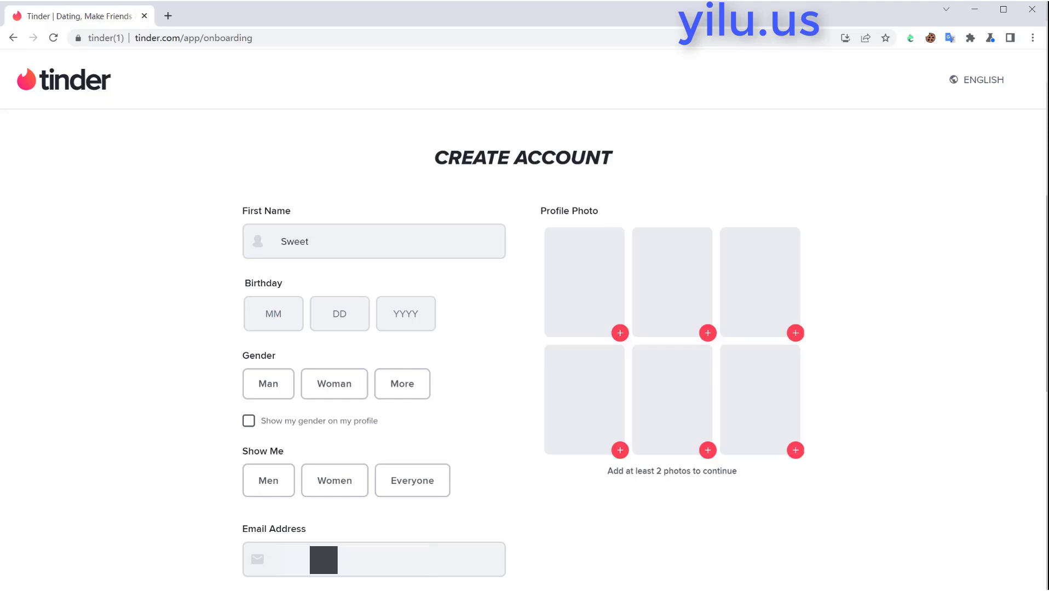
text(12)
text(18)
text(98)
Set gender to Woman and Show Me to Everyone
click(334, 384)
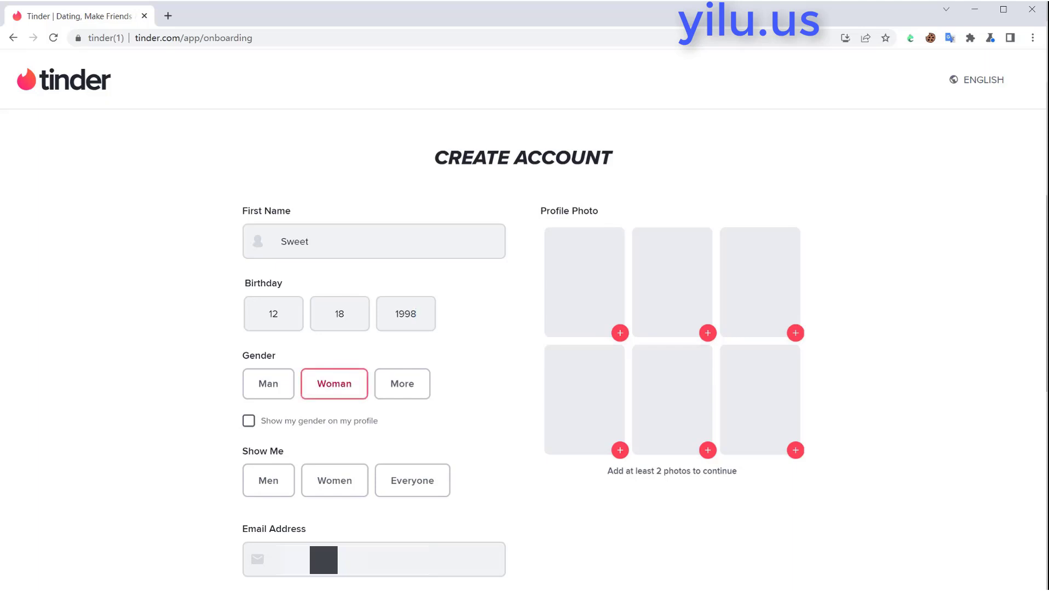
click(268, 480)
click(335, 481)
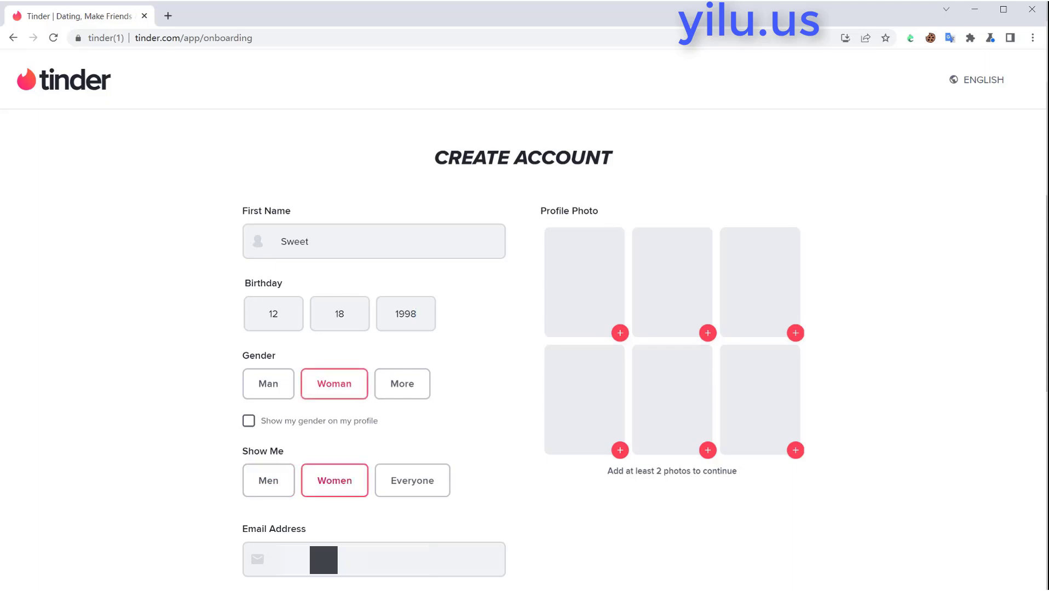
click(412, 481)
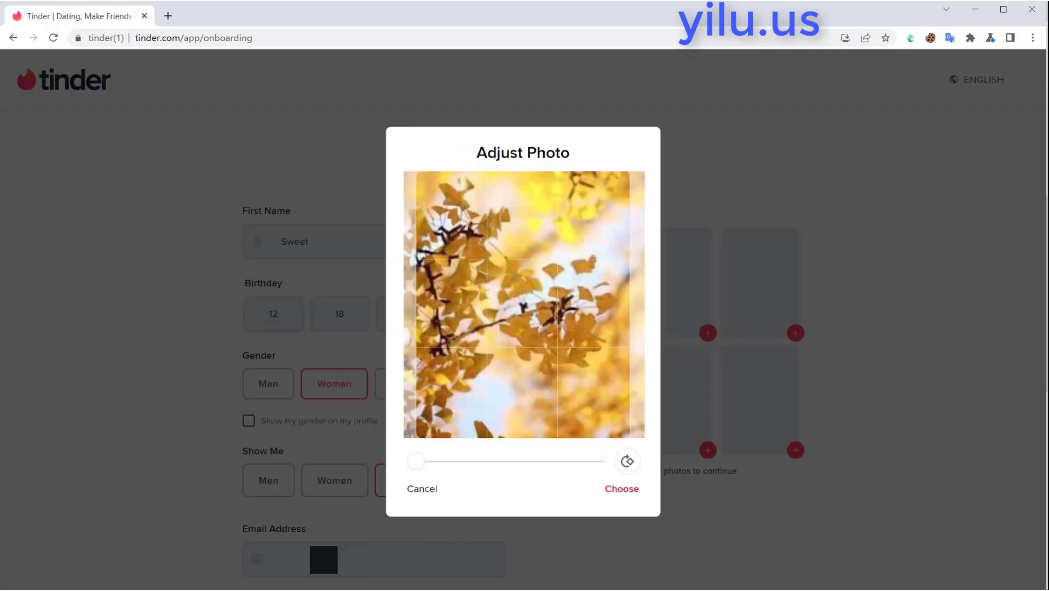
Add the leaf and sea photos as the first two profile pictures and submit the form
click(620, 489)
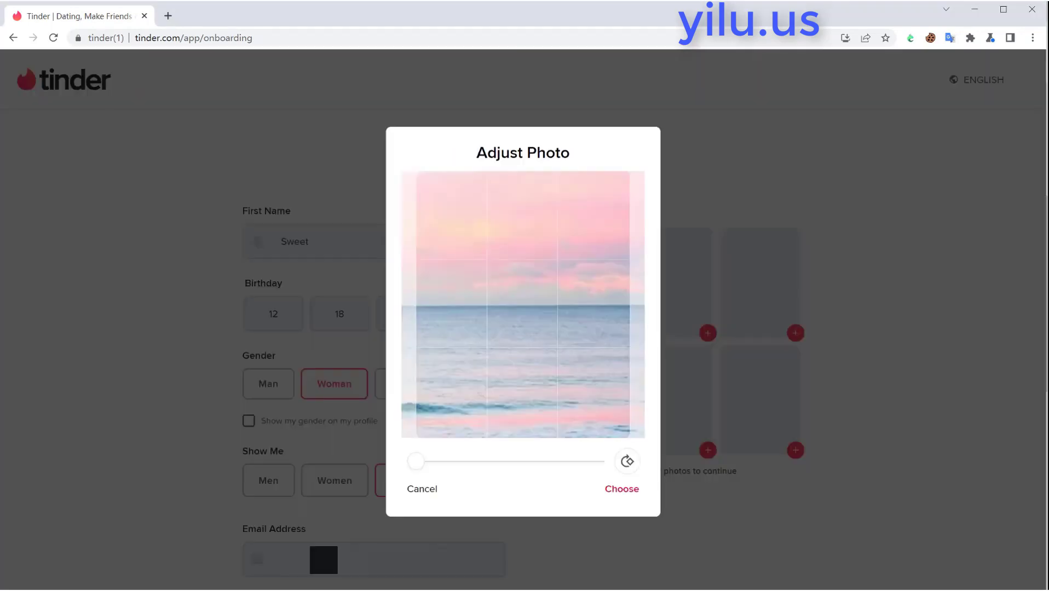
click(620, 489)
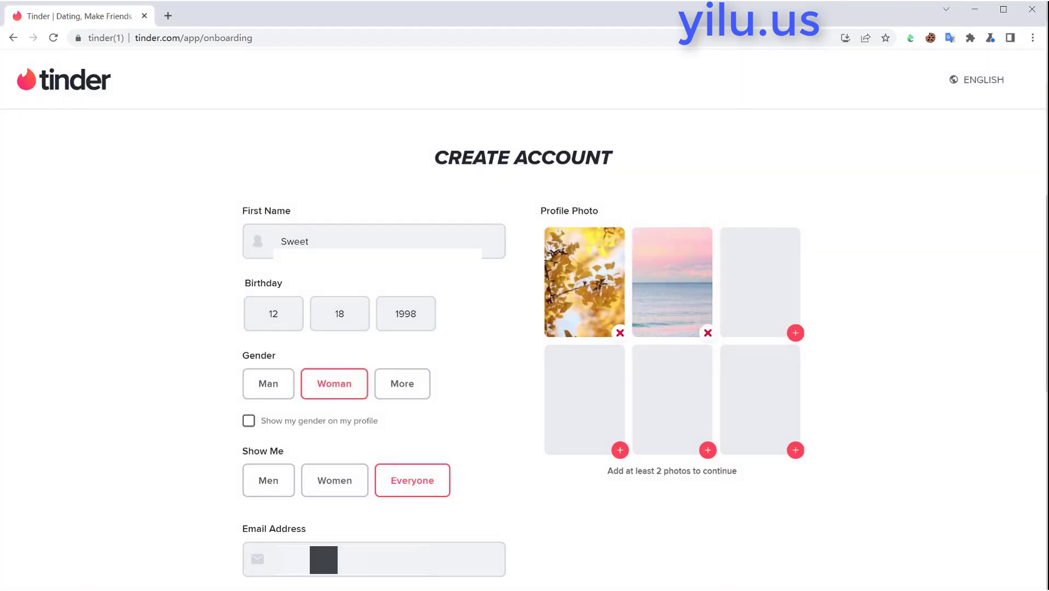
scroll(523, 350, down, 5)
key(Return)
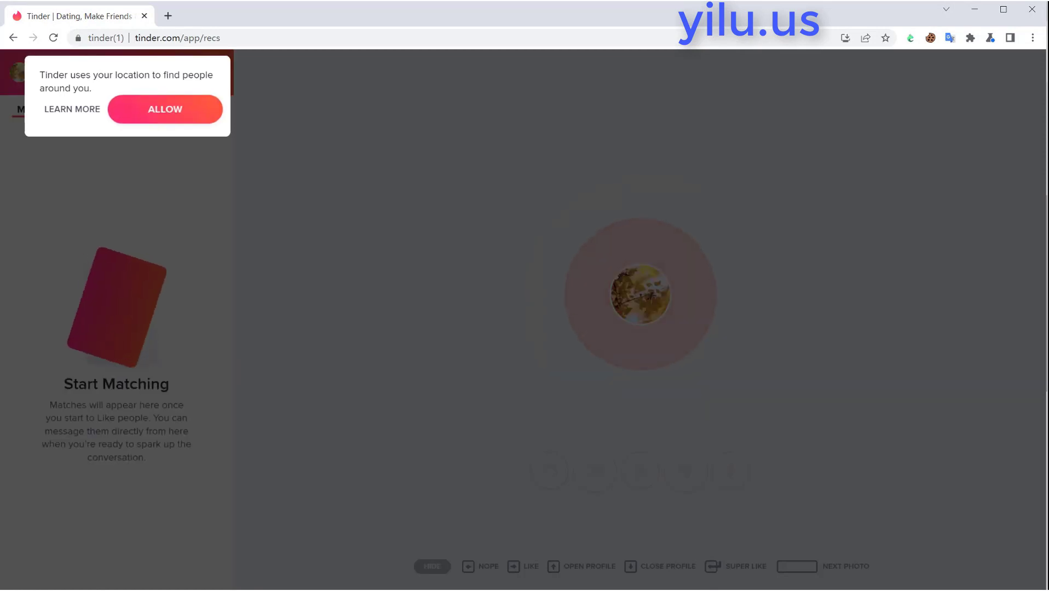
Allow location access in both Tinder's popup and the browser's prompt
click(165, 109)
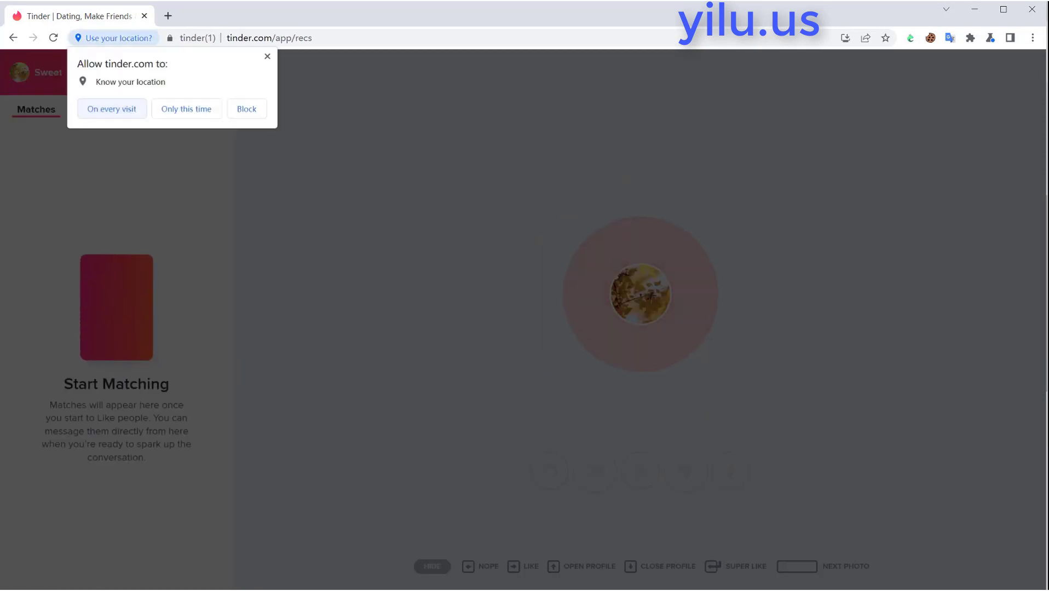
click(165, 109)
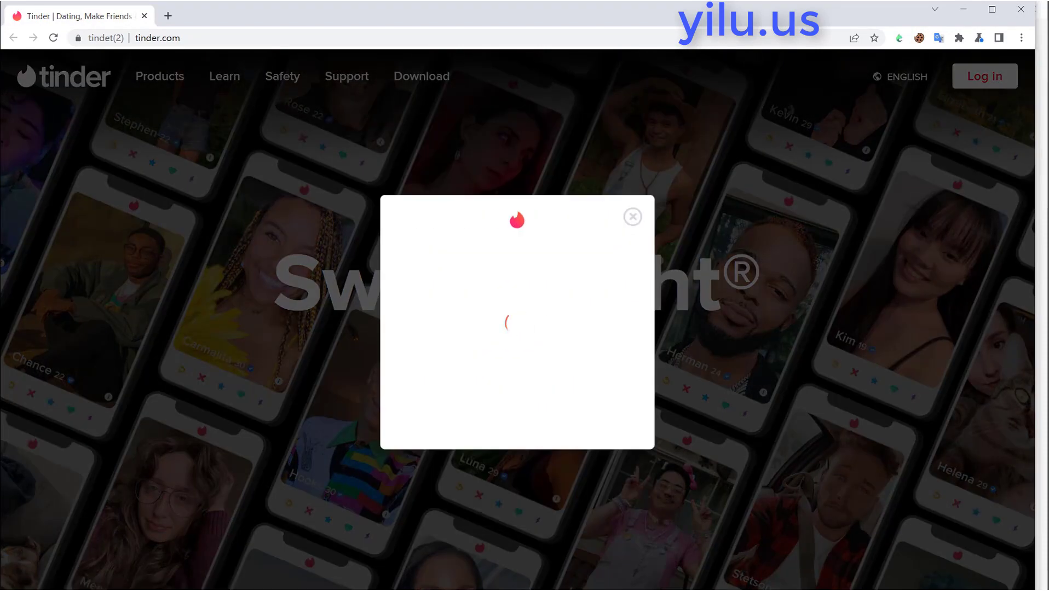
Paste the phone number, verification code and e-mail address, then agree to the house rules
key(ctrl+v)
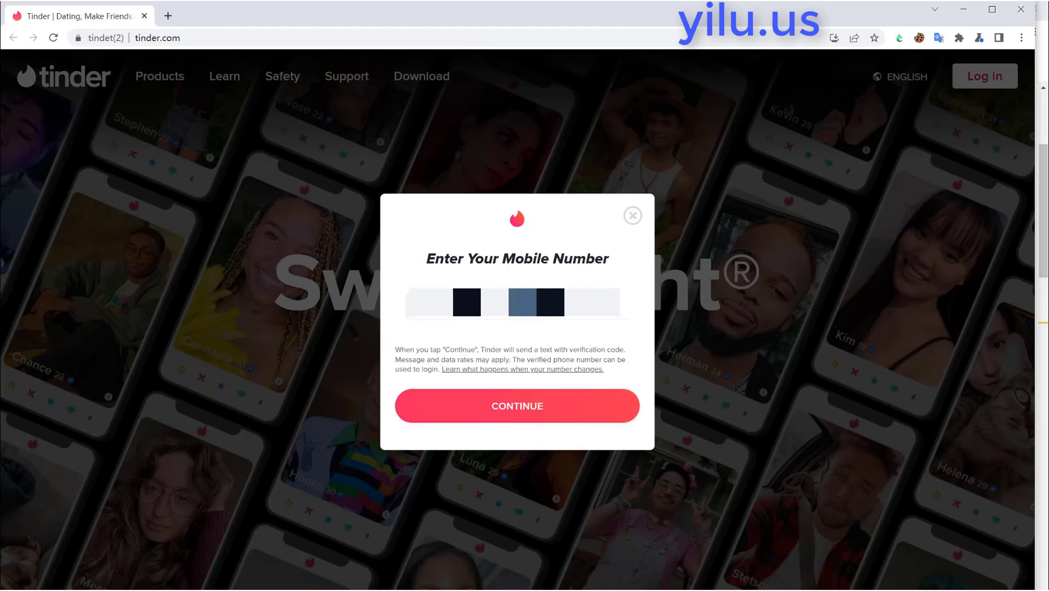
key(Return)
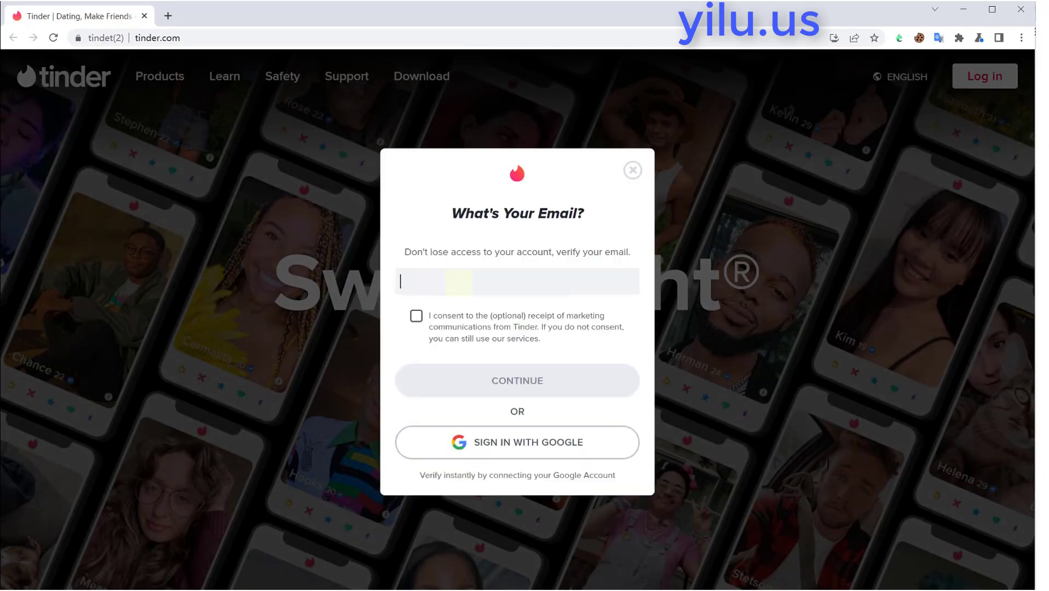
key(ctrl+v)
key(Return)
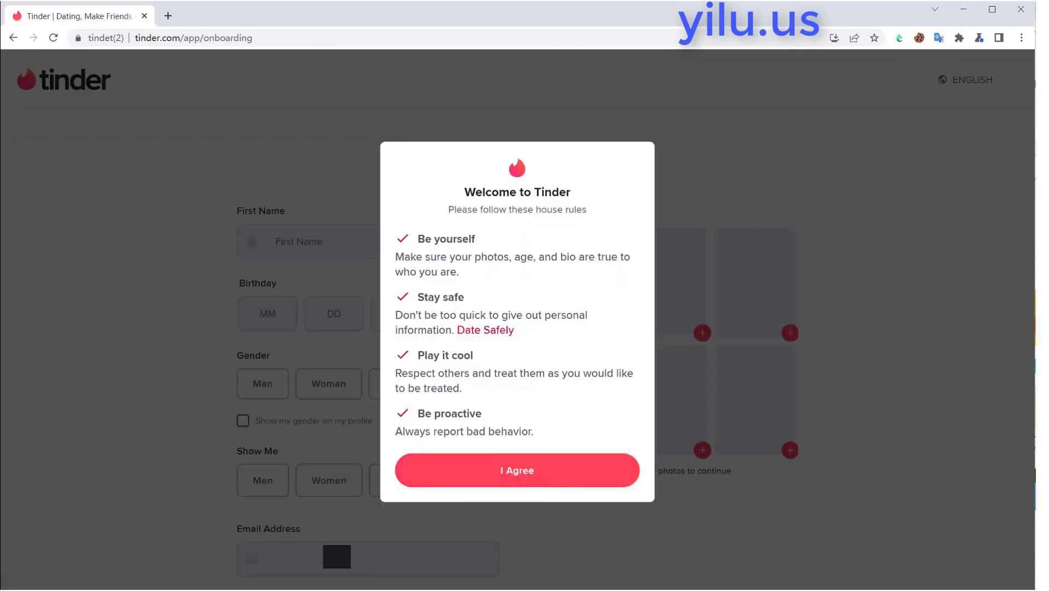
key(Return)
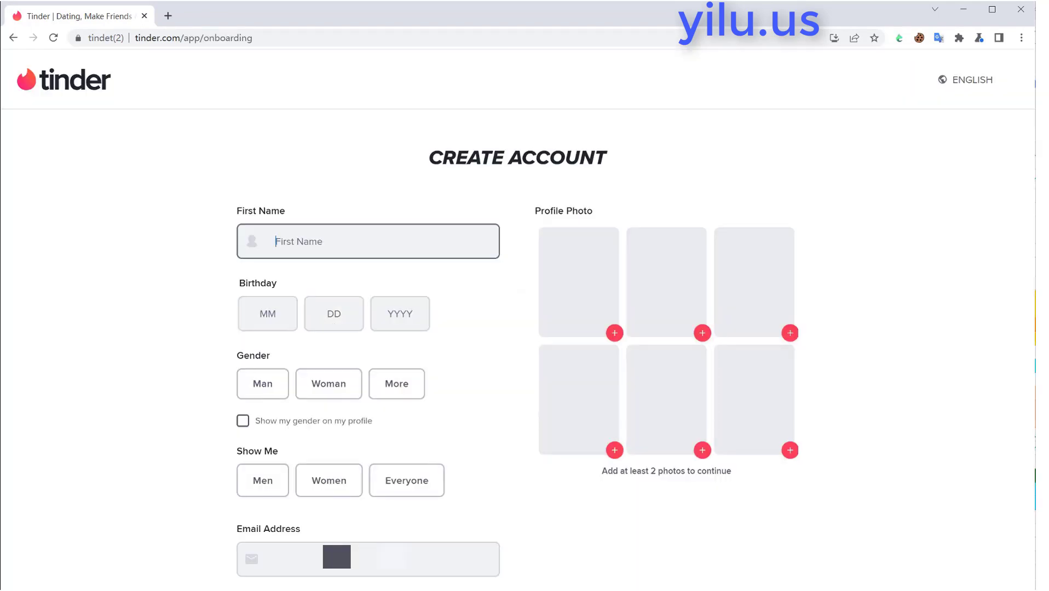
text(Lily)
key(Tab)
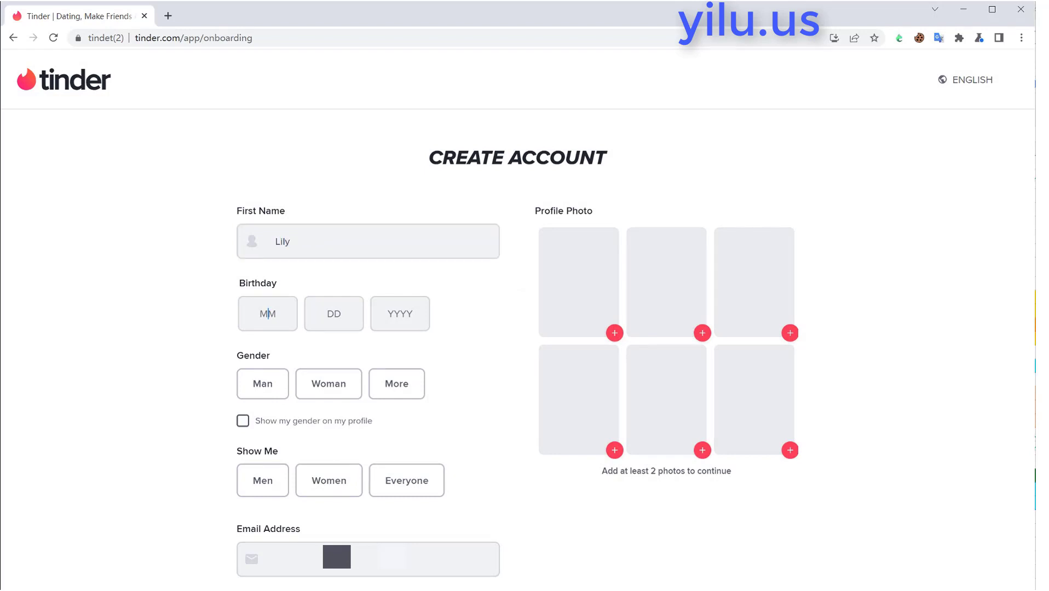
text(05 25 1986)
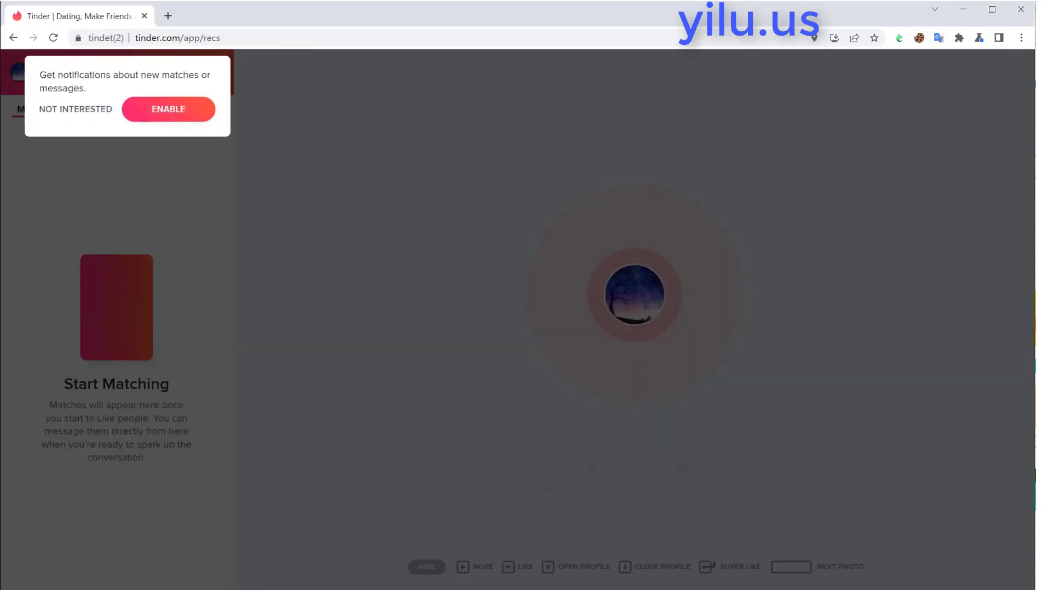
Dismiss the notifications prompt, pass on one recommended profile, glance at own profile, then like the next
key(Escape)
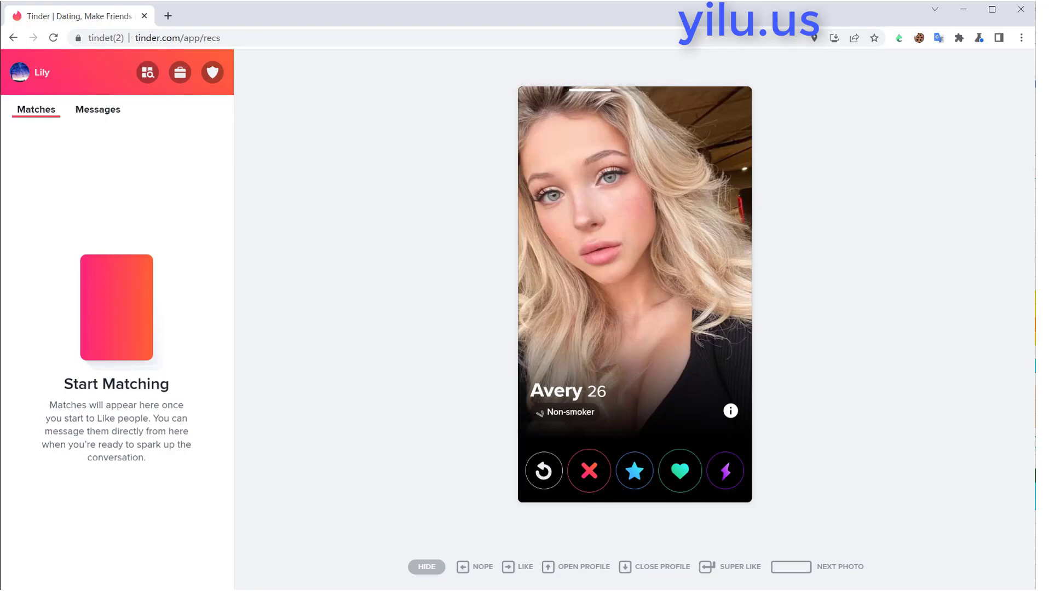
key(Left)
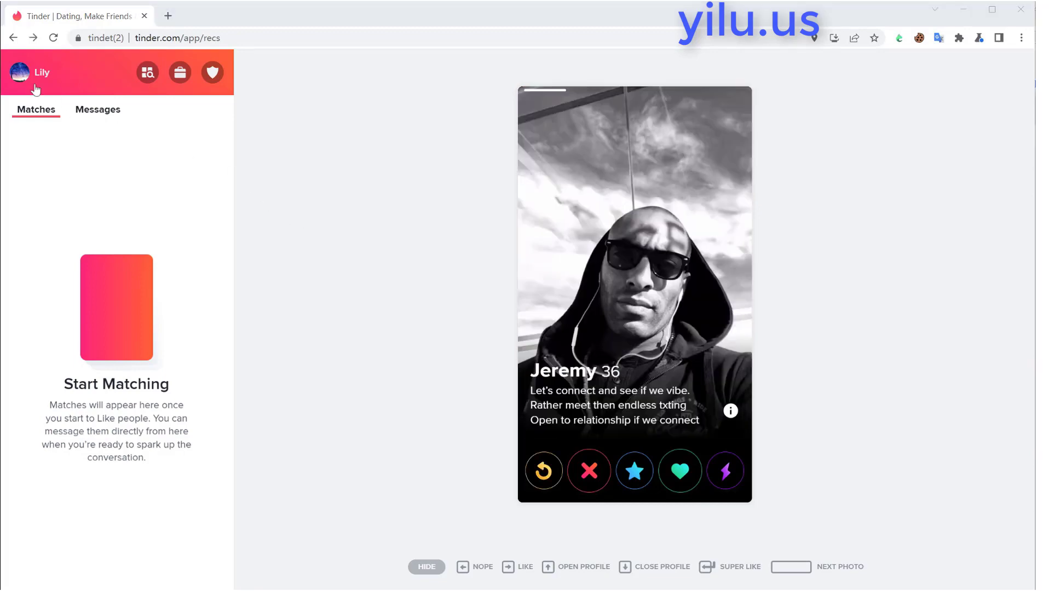
click(31, 84)
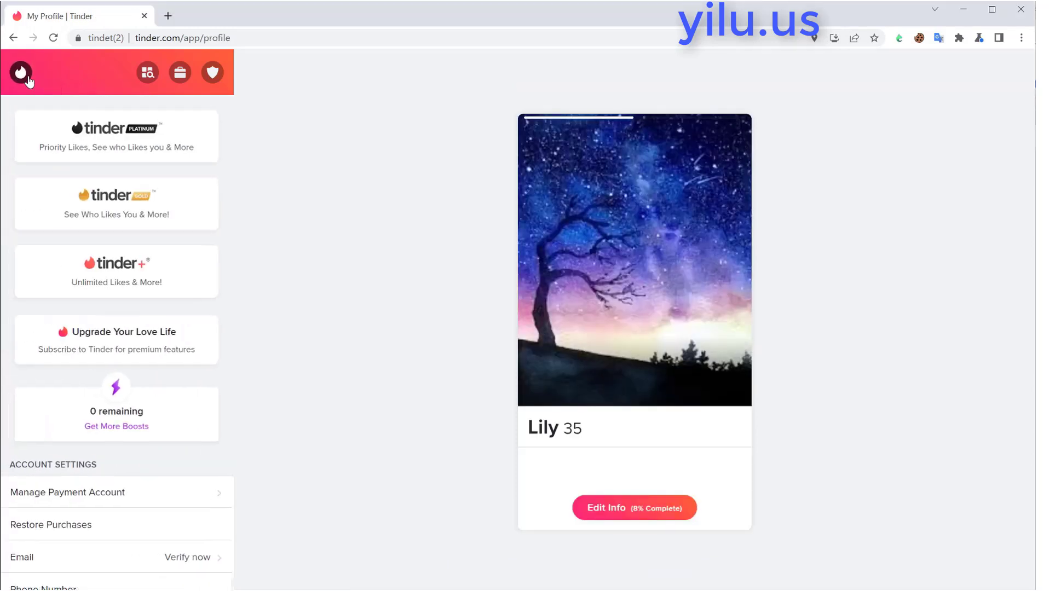
click(28, 80)
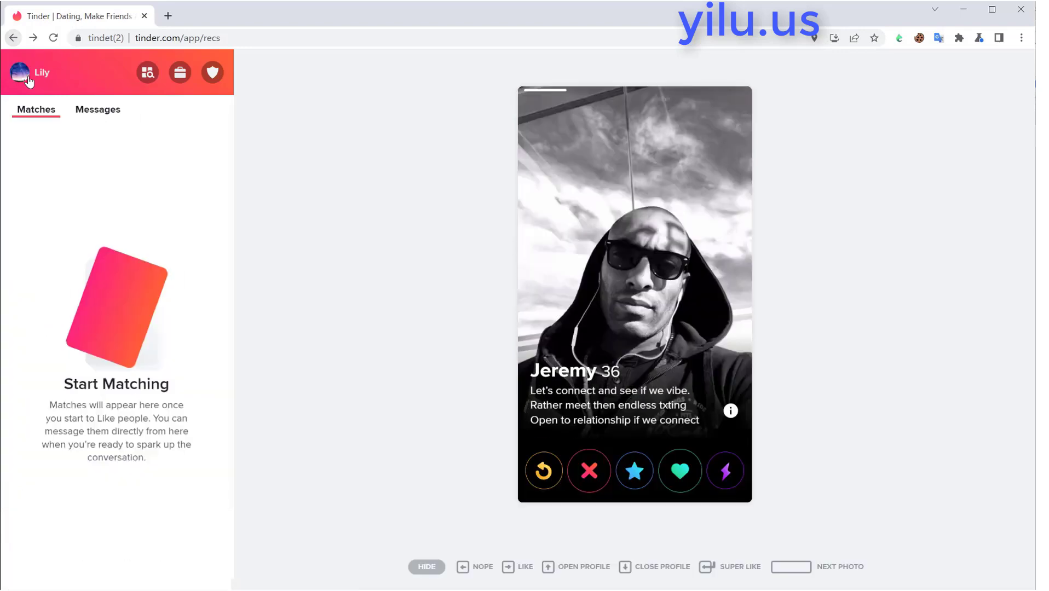
key(Right)
key(Right)
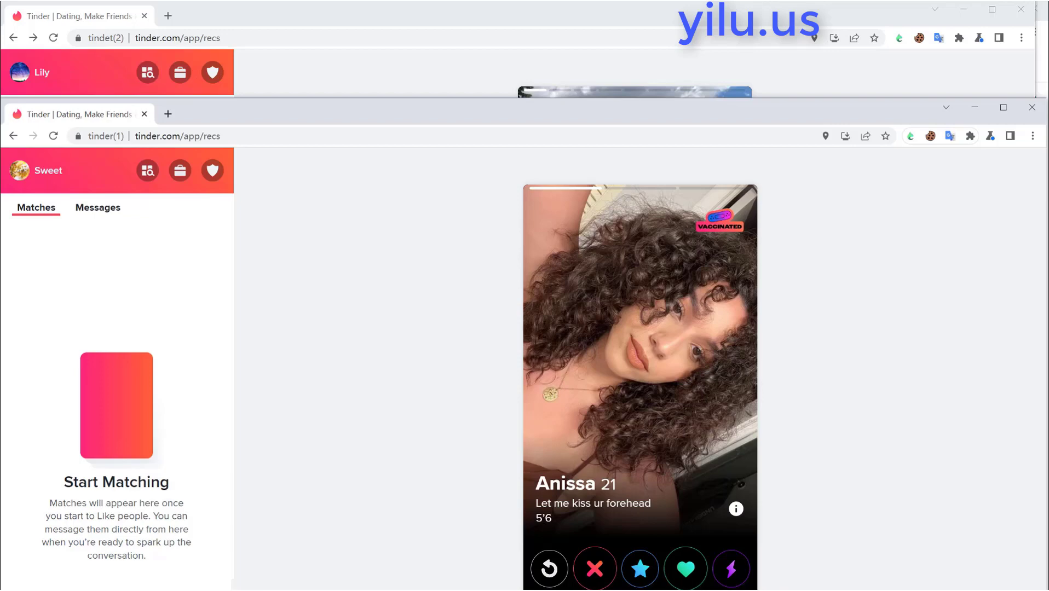
View My Profile in both tinder windows, then return to the Lalicat profile manager
click(34, 170)
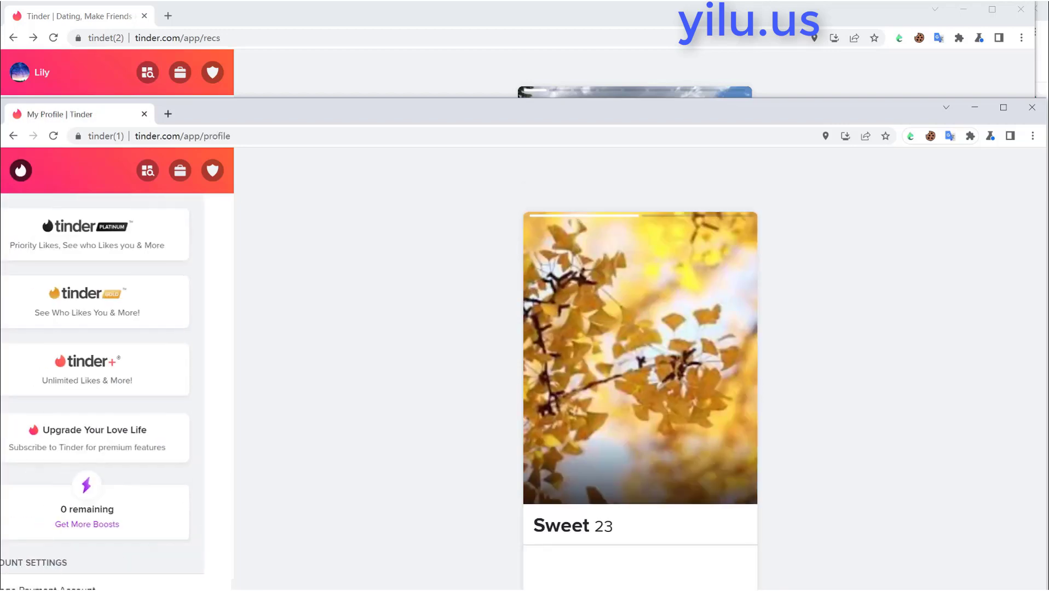
click(34, 71)
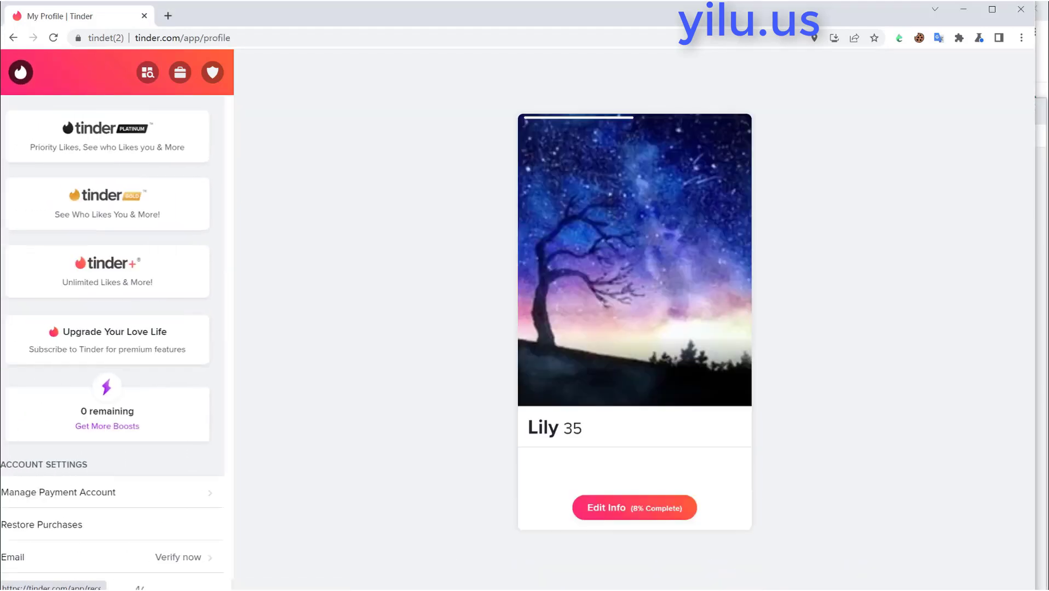
key(alt+Tab)
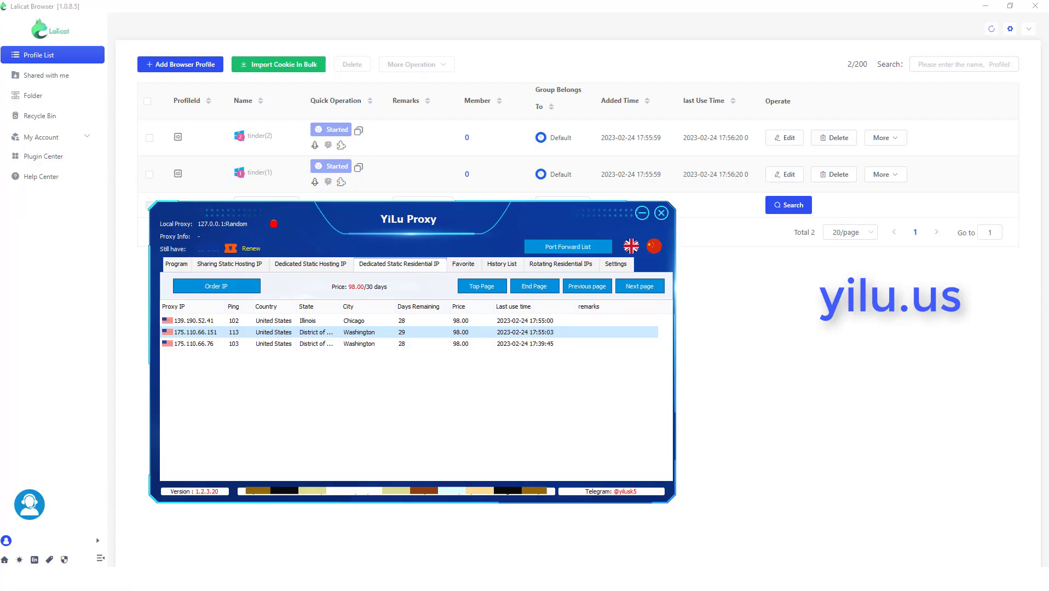